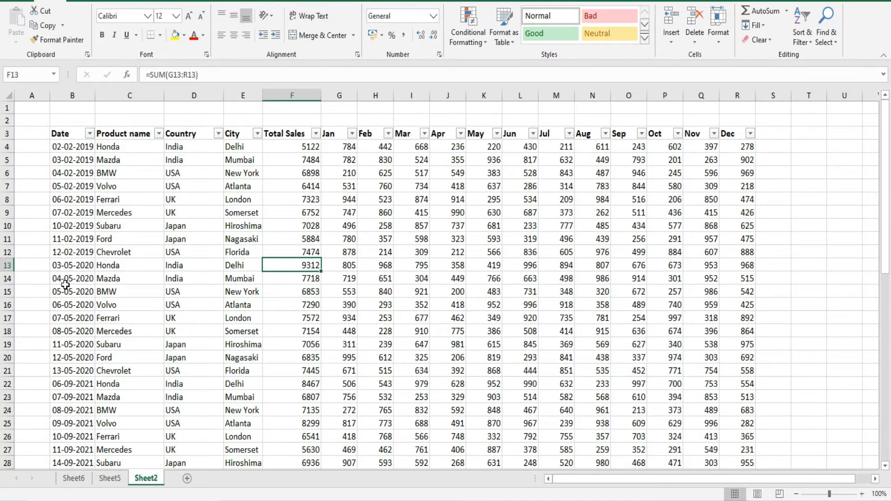
Step: Create a PivotTable on a new worksheet from the car sales table on Sheet2
left_click(91, 252)
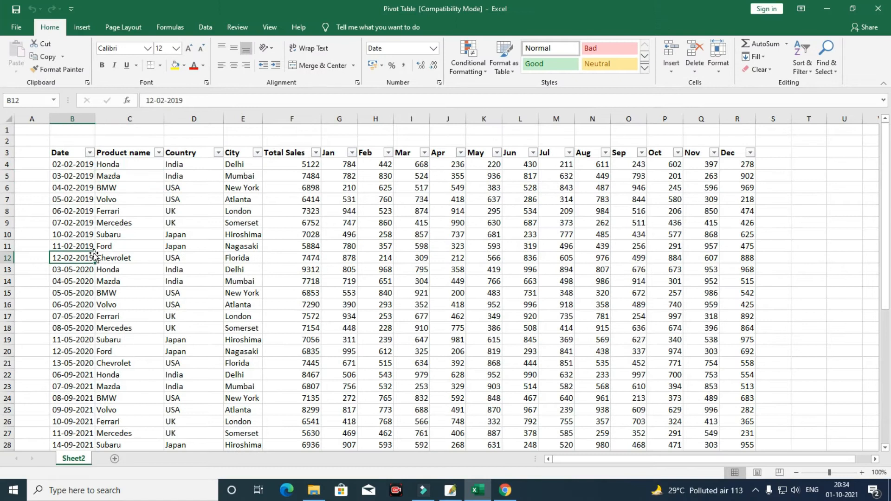
left_click(102, 207)
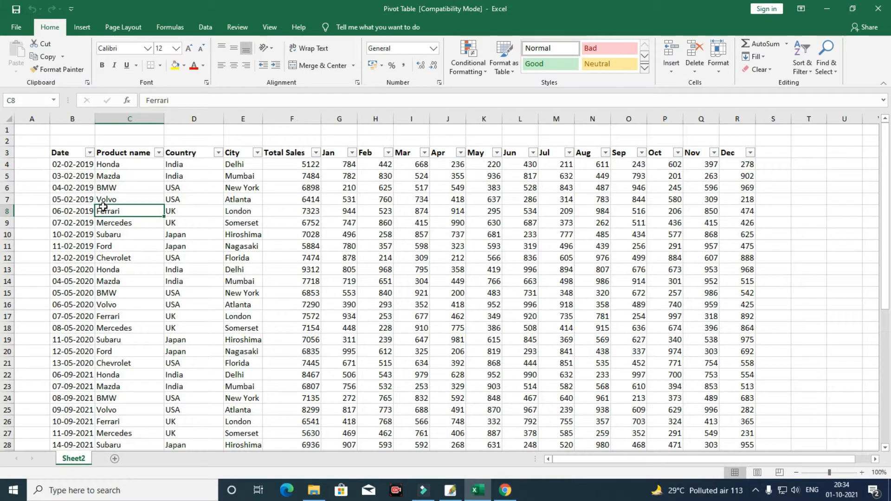
left_click(82, 27)
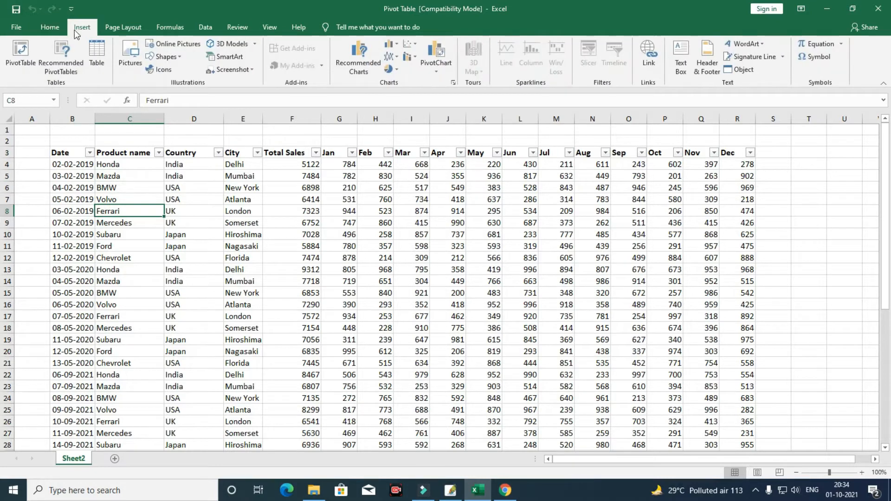
left_click(27, 68)
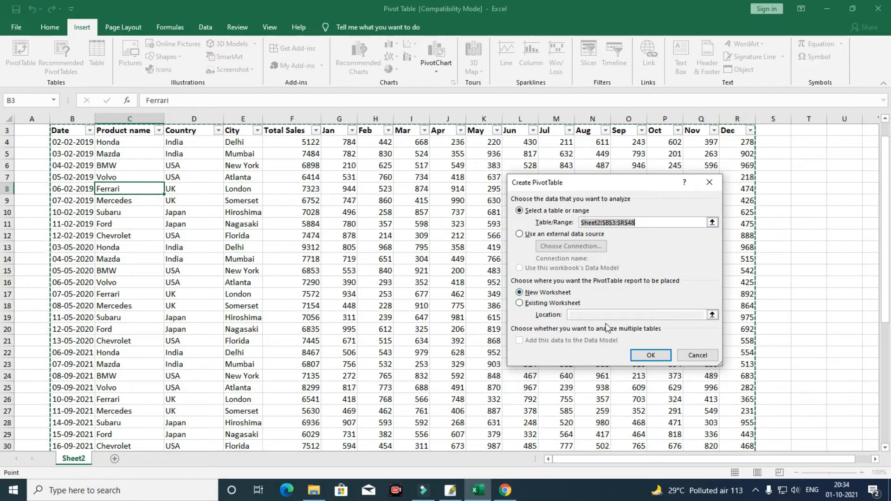
left_click(641, 355)
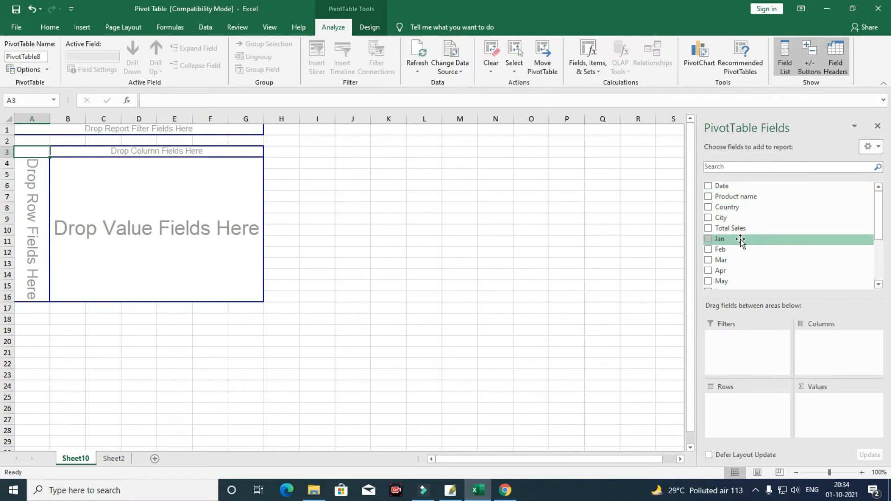
Step: Add Country to the pivot table's rows and Total Sales to its values
scroll(740, 251, "down", 3)
scroll(735, 269, "up", 3)
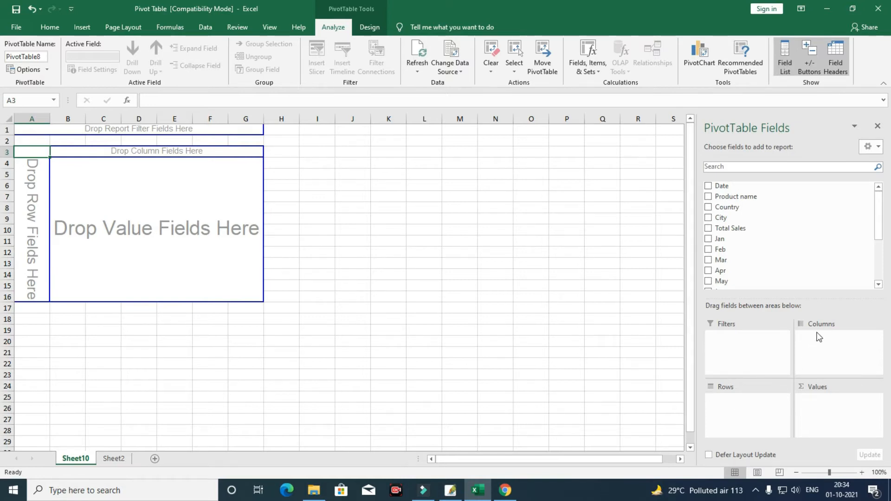
left_click(709, 207)
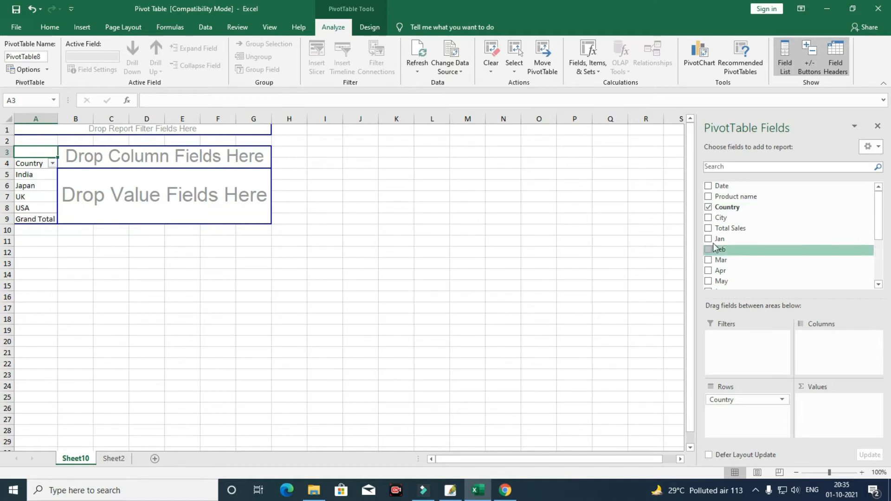
left_click_drag(724, 230, 812, 401)
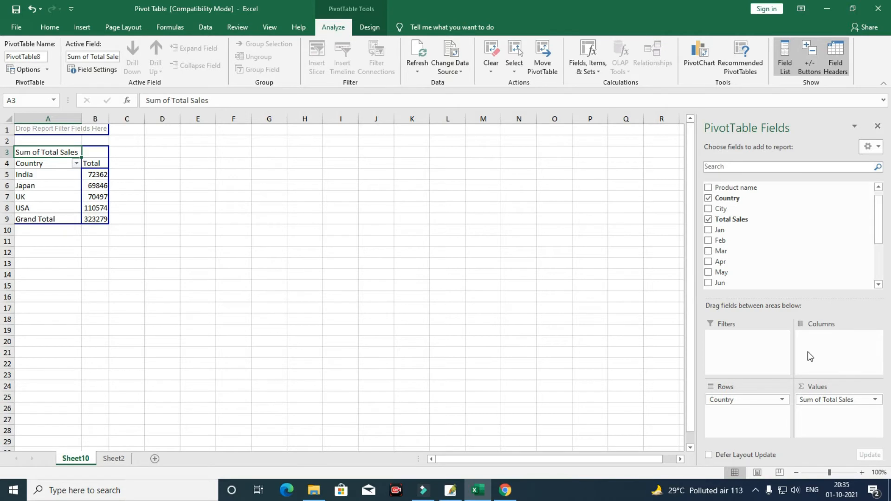
Step: Try City as a column field in the pivot table, and remove it again
left_click_drag(721, 208, 808, 339)
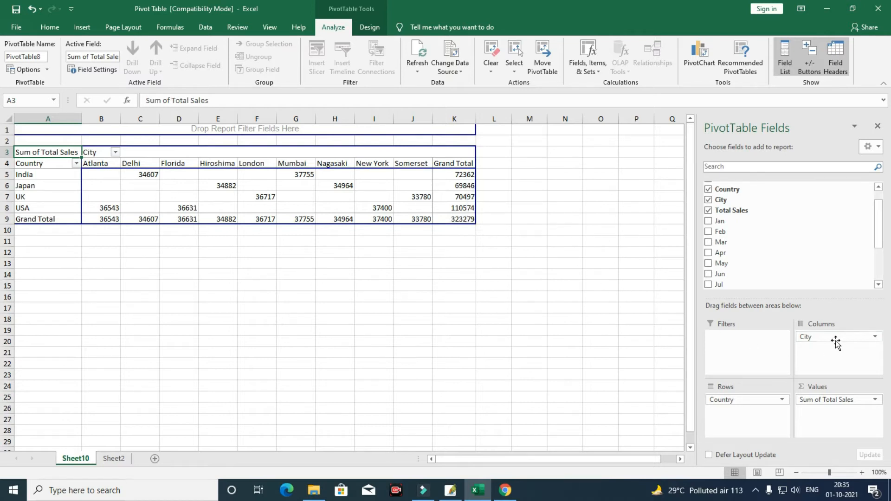
left_click(873, 339)
left_click(873, 339)
left_click(873, 339)
left_click(811, 454)
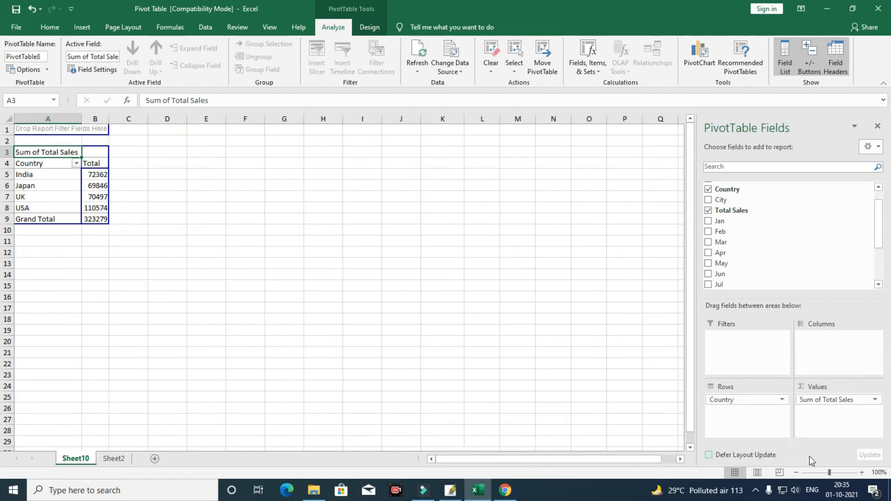
Step: Show the detail records behind India's total sales on a separate sheet, and return to the pivot table on Sheet10
left_click(23, 179)
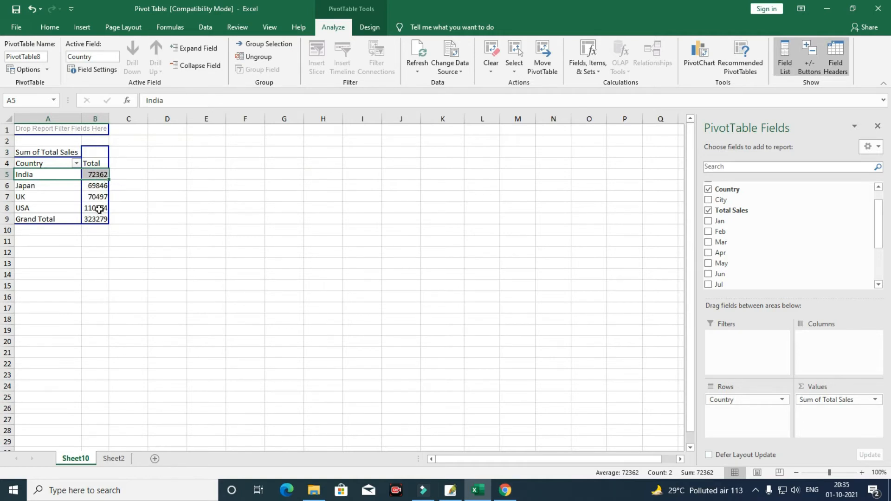
left_click(199, 200)
left_click(92, 175)
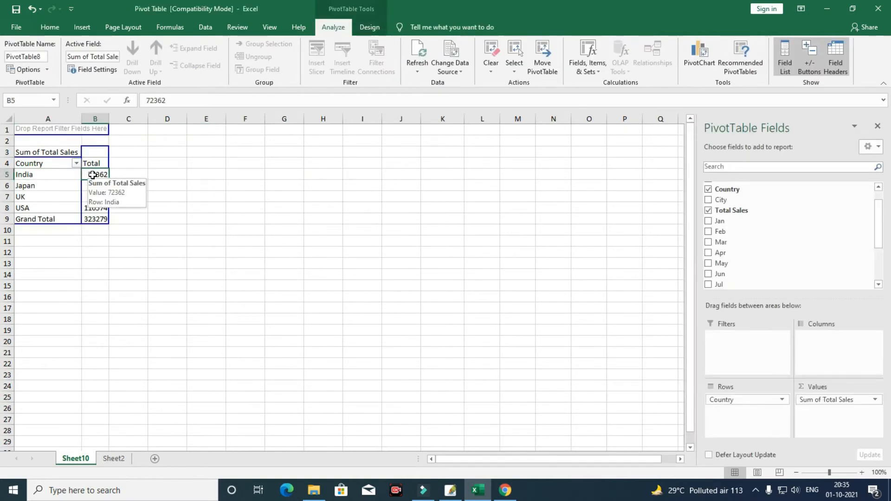
double_click(95, 175)
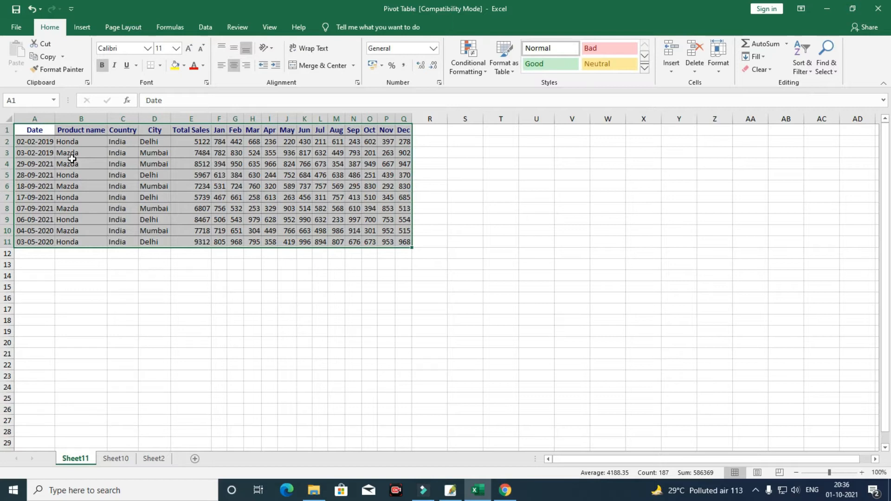
left_click(117, 461)
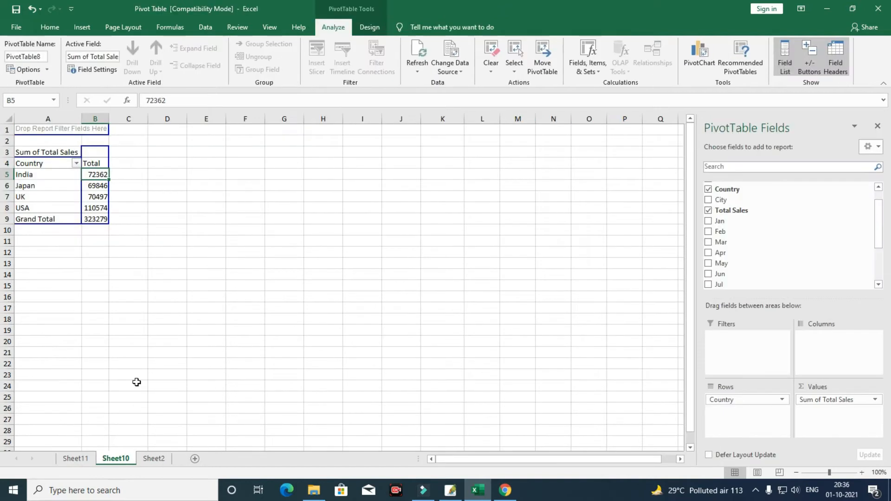
left_click(105, 251)
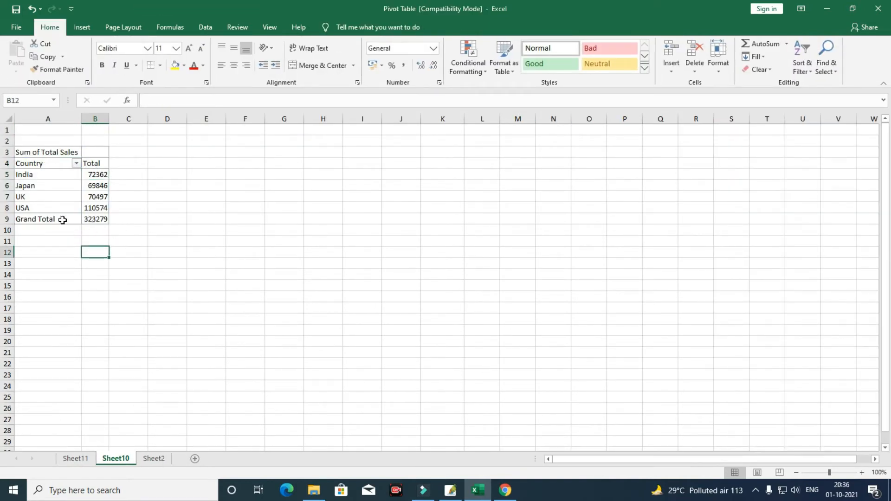
left_click(92, 195)
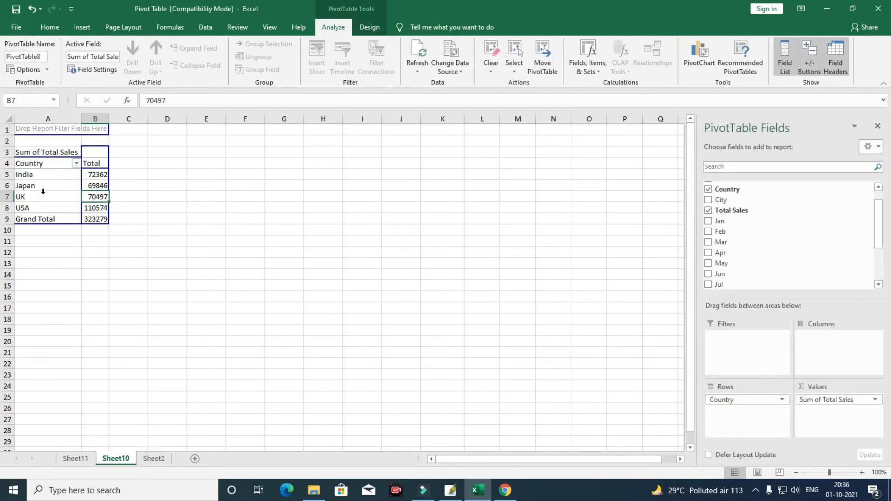
left_click(316, 396)
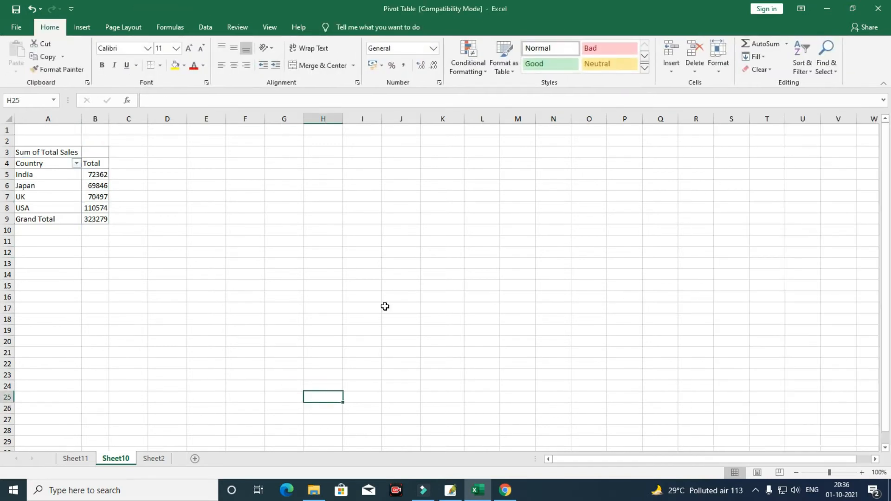
Step: Add City to the pivot table's columns and the Jan and Feb fields to its values
left_click(43, 188)
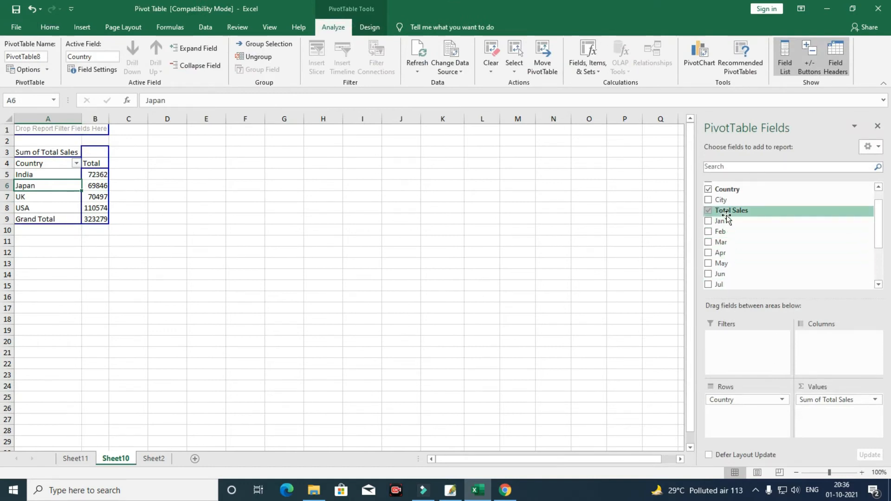
left_click_drag(720, 200, 831, 344)
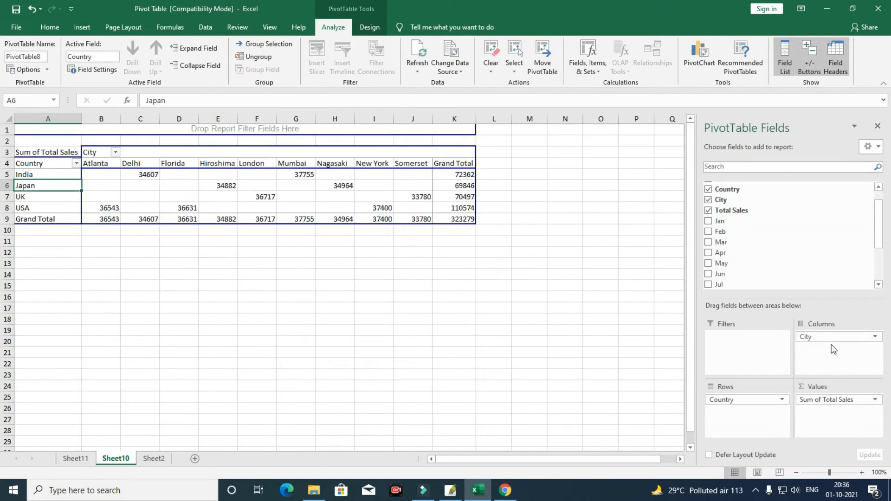
left_click_drag(722, 232, 803, 412)
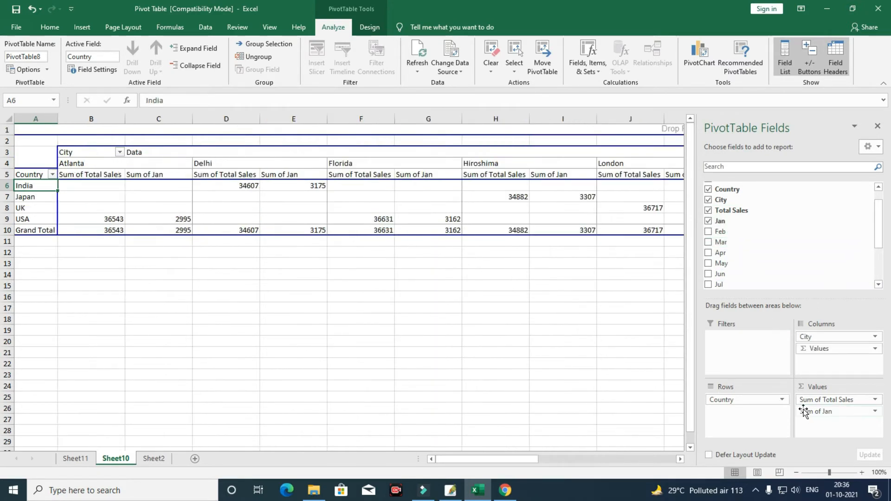
left_click_drag(722, 231, 816, 417)
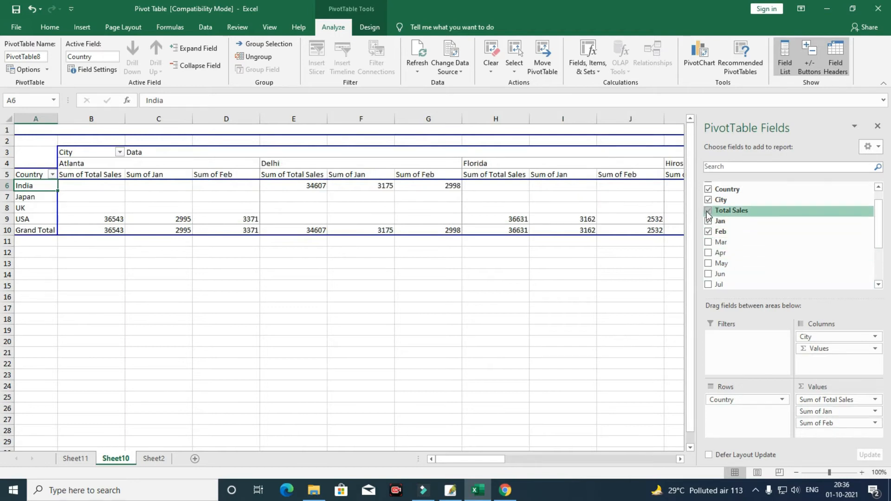
Step: Add the month fields Mar through Dec to the pivot table's values, and remove City from the columns
left_click(708, 242)
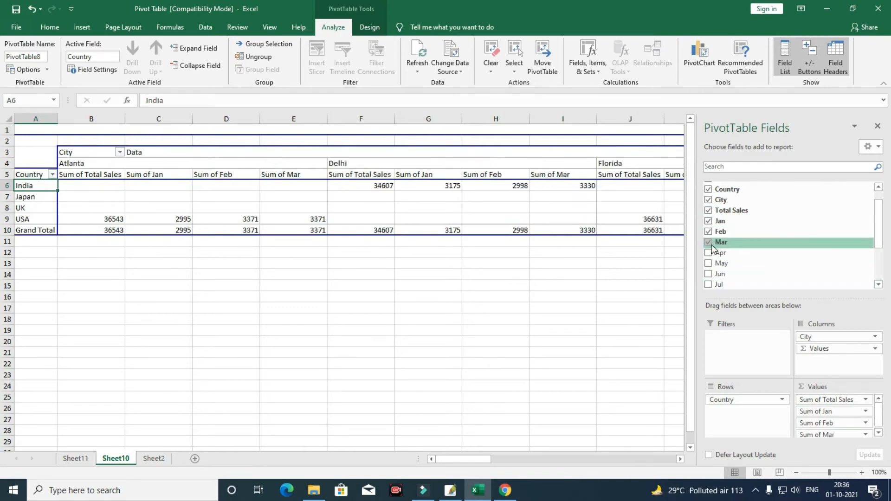
left_click(708, 252)
left_click(708, 273)
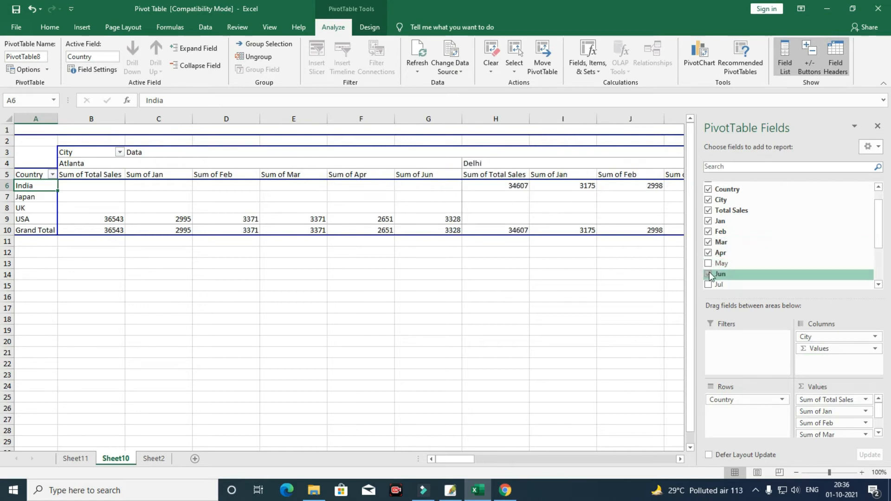
left_click(708, 285)
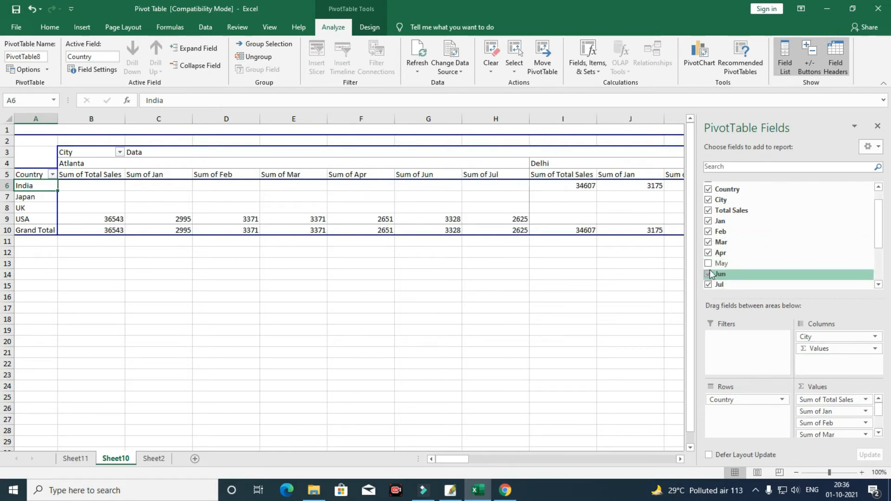
left_click(708, 263)
scroll(710, 256, "down", 2)
left_click(708, 227)
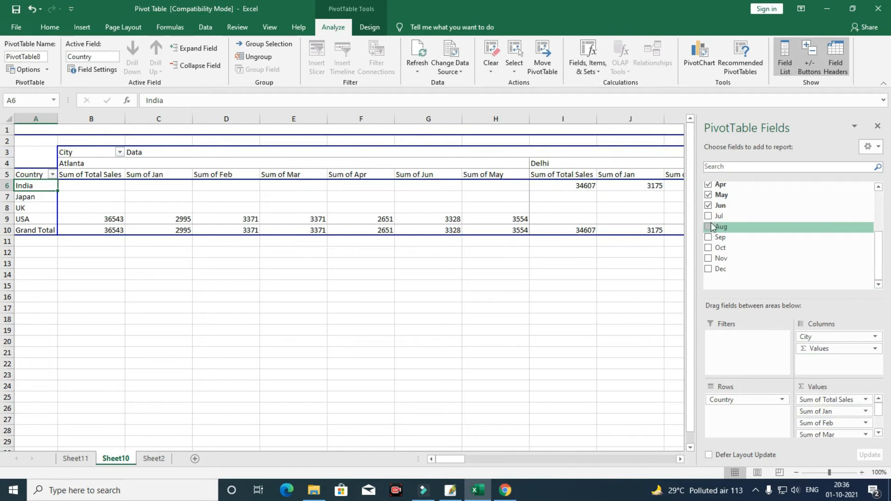
left_click(708, 237)
left_click(708, 248)
left_click(708, 258)
left_click(708, 269)
left_click_drag(815, 341, 775, 270)
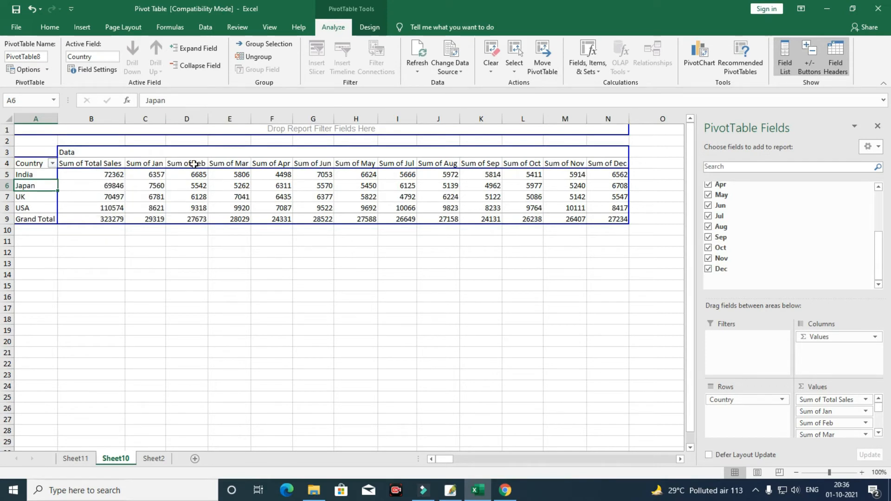
Step: Show the detail records behind India's April sales on a separate sheet, and return to the pivot table on Sheet10
left_click(219, 159)
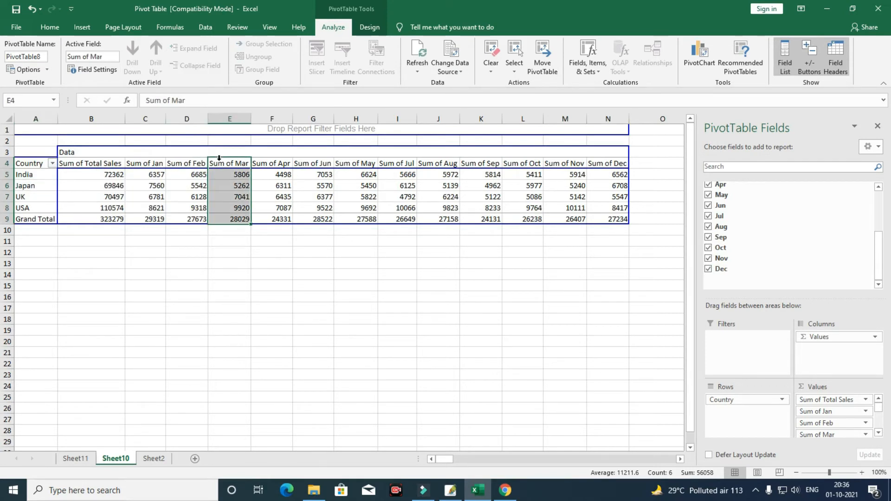
left_click(262, 168)
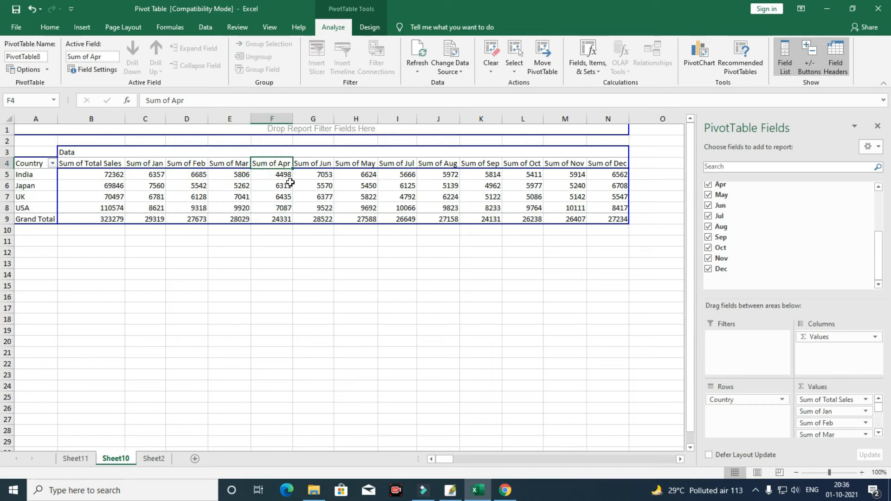
double_click(272, 175)
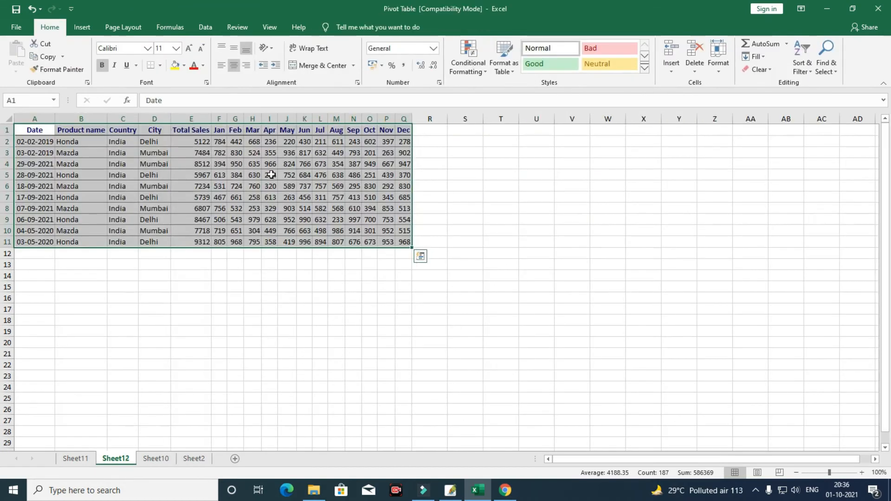
left_click(155, 459)
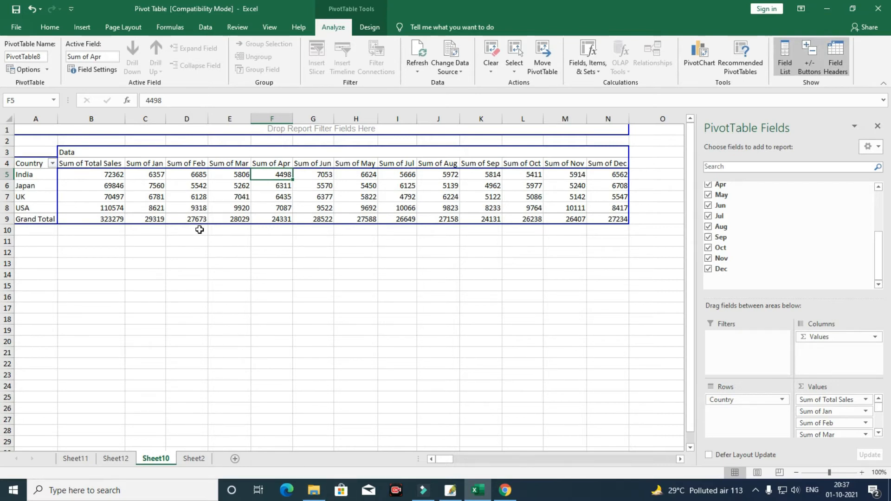
Step: Summarize the pivot table's Jan values by Max instead of Sum
right_click(145, 178)
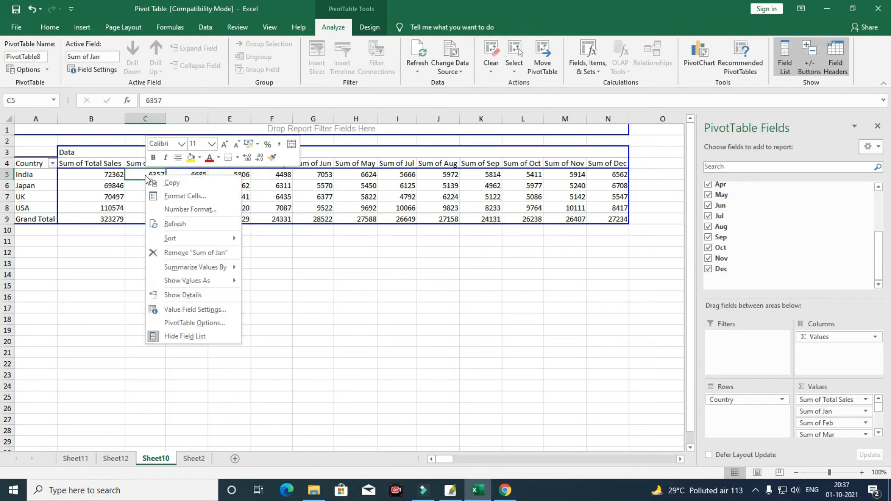
mouse_move(223, 267)
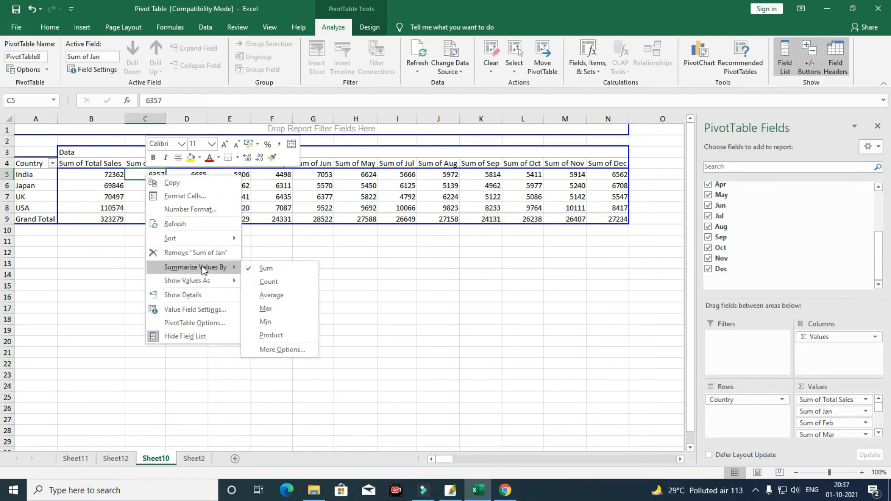
left_click(282, 309)
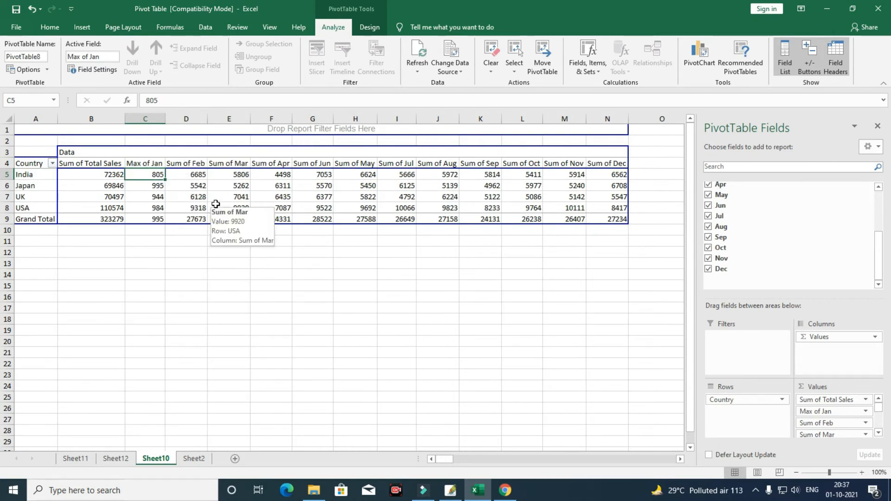
Step: Summarize the pivot table's Feb values by Min, and swap the layout so Country is in the columns and Values in the rows
left_click(194, 163)
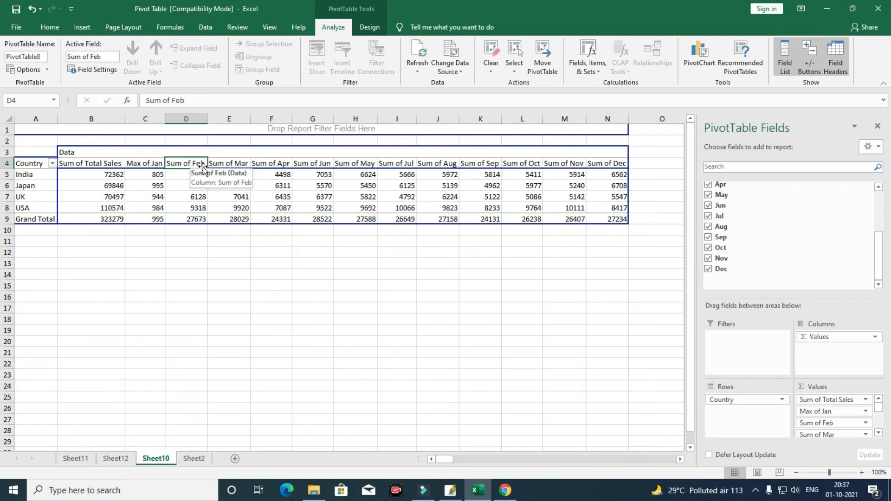
left_click(196, 174)
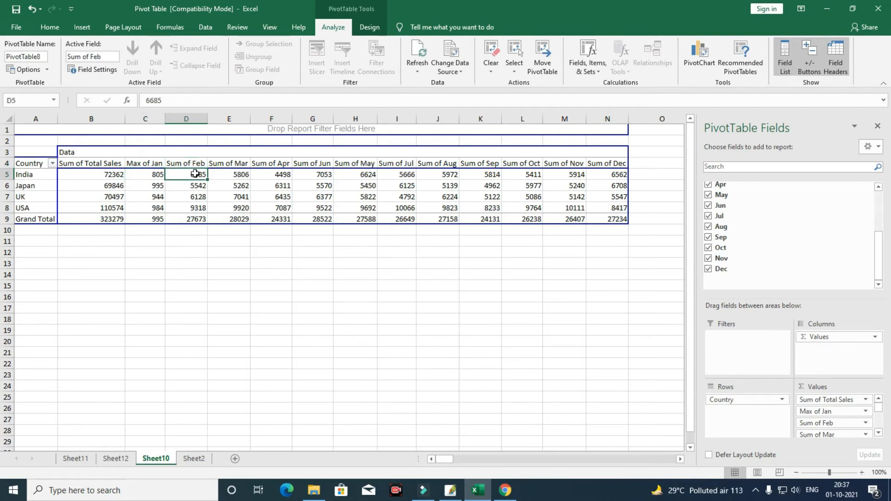
right_click(197, 179)
mouse_move(253, 280)
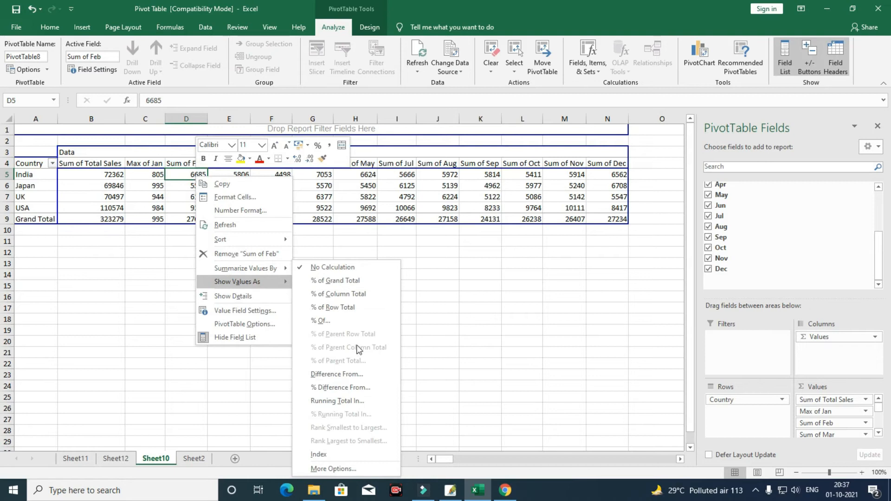
left_click(327, 322)
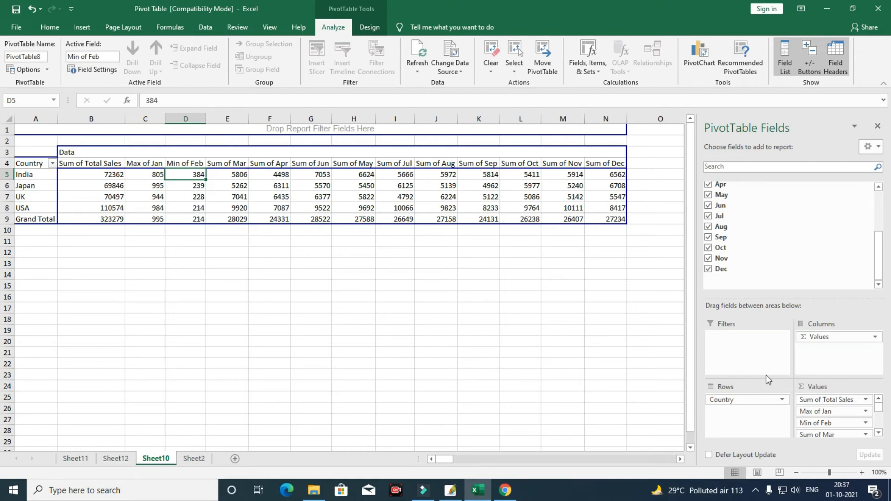
mouse_move(749, 398)
left_mouse_down()
mouse_move(814, 350)
mouse_move(740, 405)
left_mouse_up()
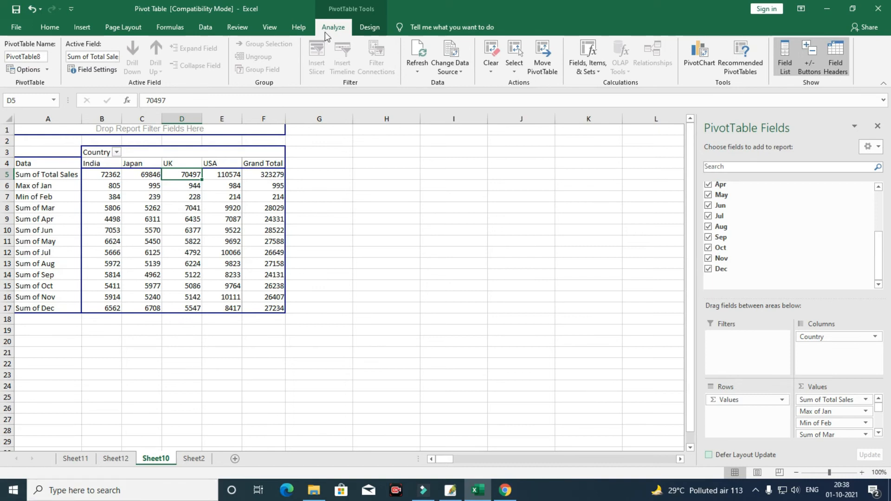
Step: Try the blue and red medium styles on the pivot table, and apply the medium style with black headers and light blue rows
left_click(380, 30)
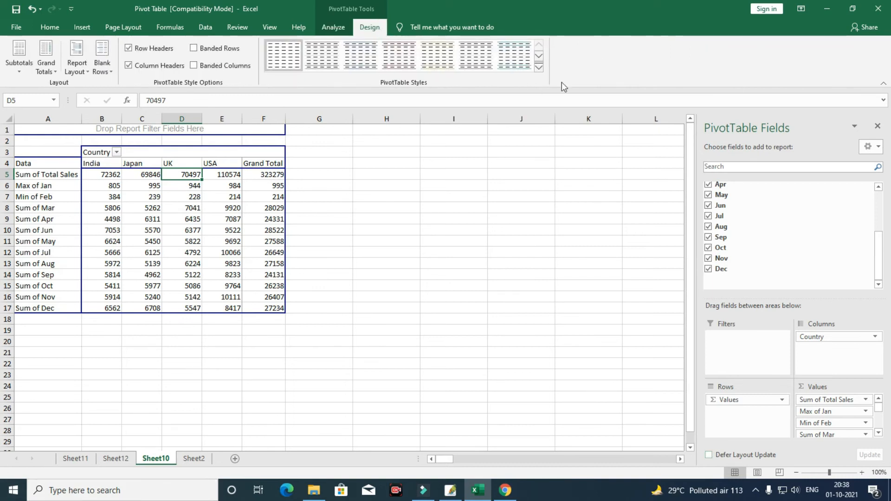
left_click(539, 68)
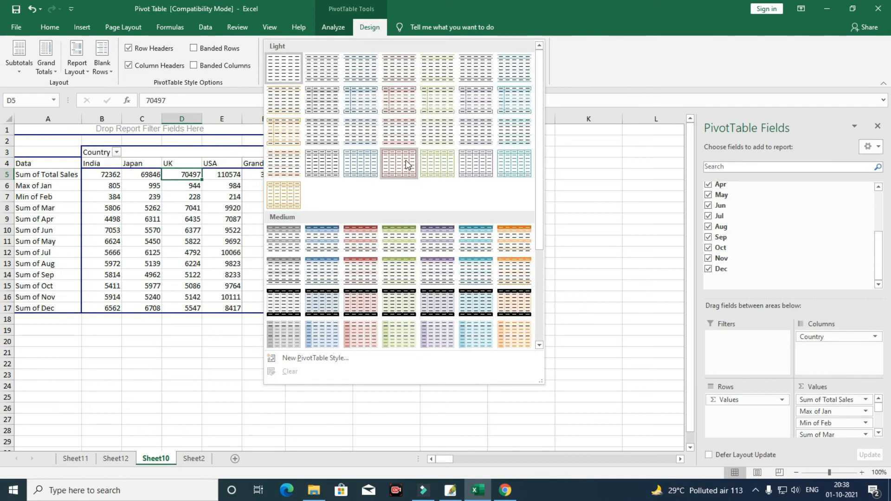
left_click(319, 283)
left_click(198, 251)
left_click(28, 154)
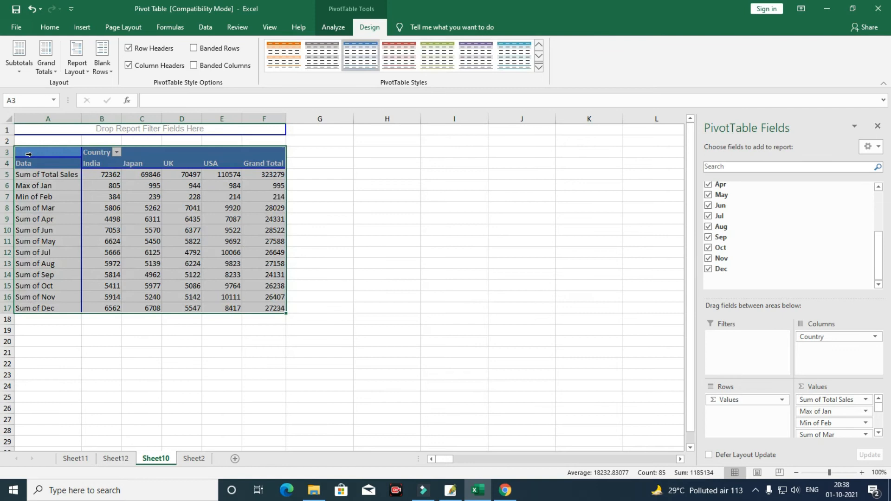
left_click(400, 60)
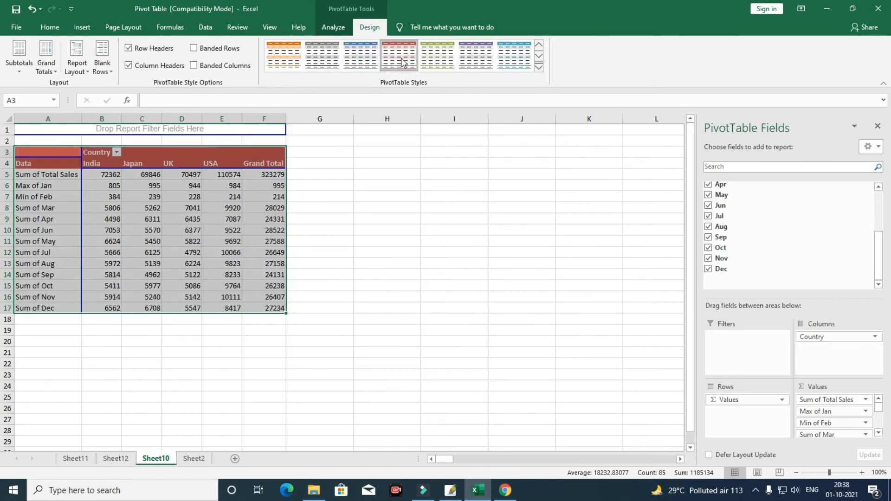
left_click(539, 67)
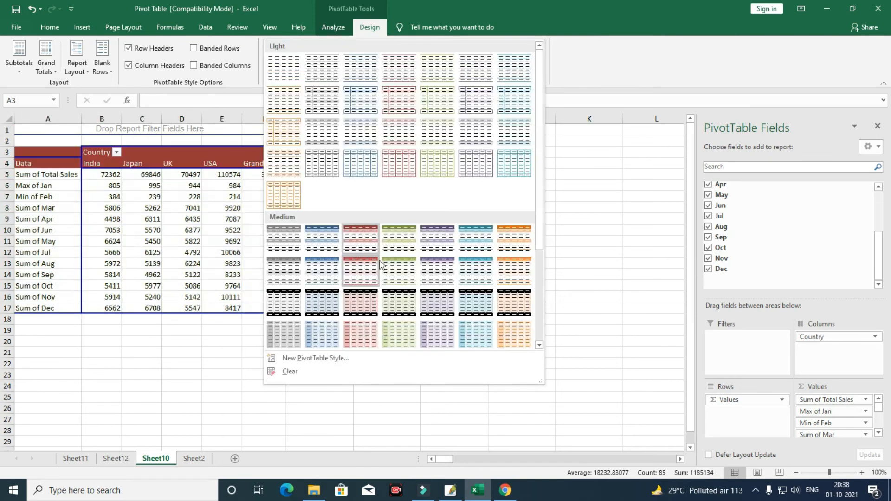
left_click(397, 306)
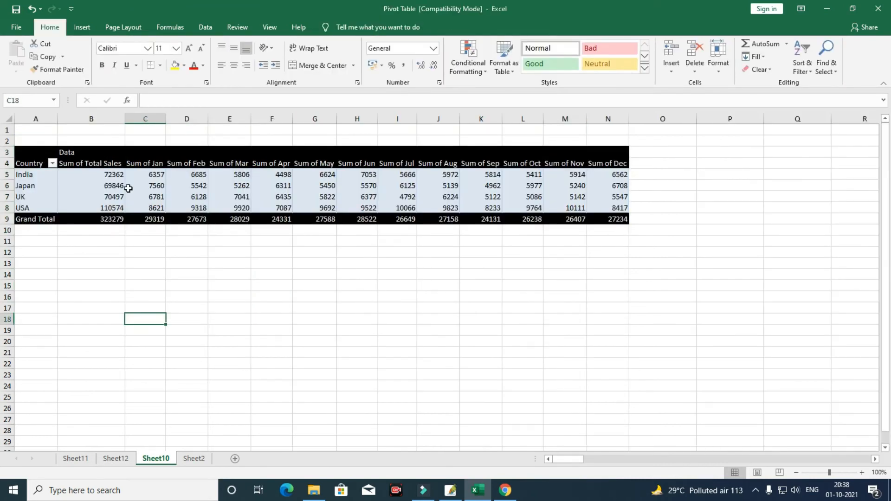
Step: Select the whole pivot table and set its grand totals to On for Rows and Columns
left_click_drag(36, 149, 607, 219)
left_click(369, 27)
left_click(46, 58)
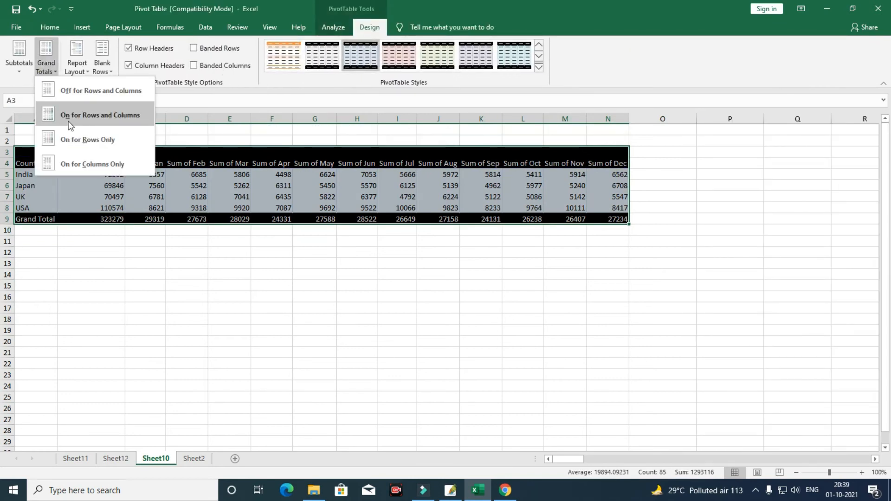
left_click(69, 122)
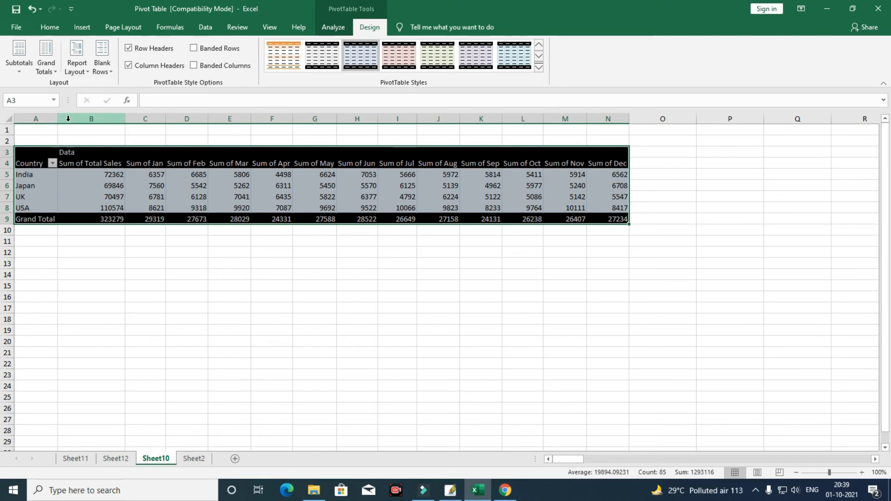
Step: Try the pivot table's grand totals with On for Rows Only and with On for Columns Only
left_click(46, 62)
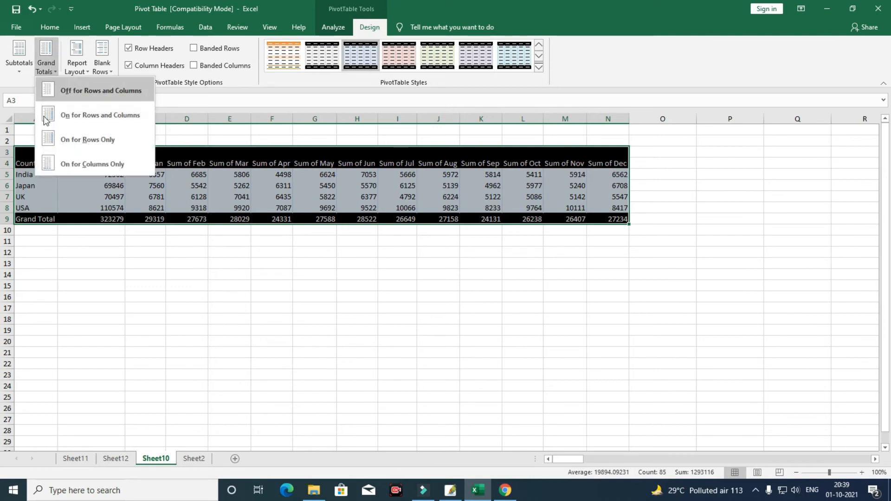
left_click(52, 140)
left_click(51, 70)
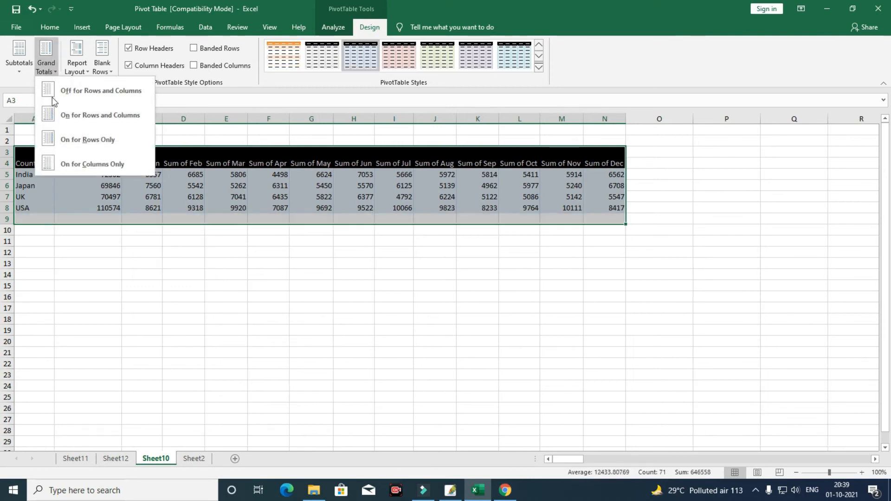
left_click(59, 161)
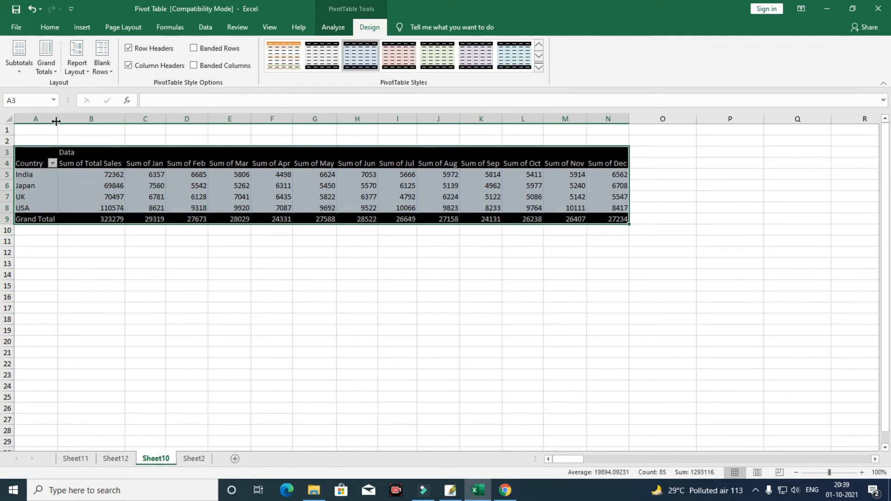
Step: Restore the pivot table's grand totals for both rows and columns, and deselect the table
left_click(51, 70)
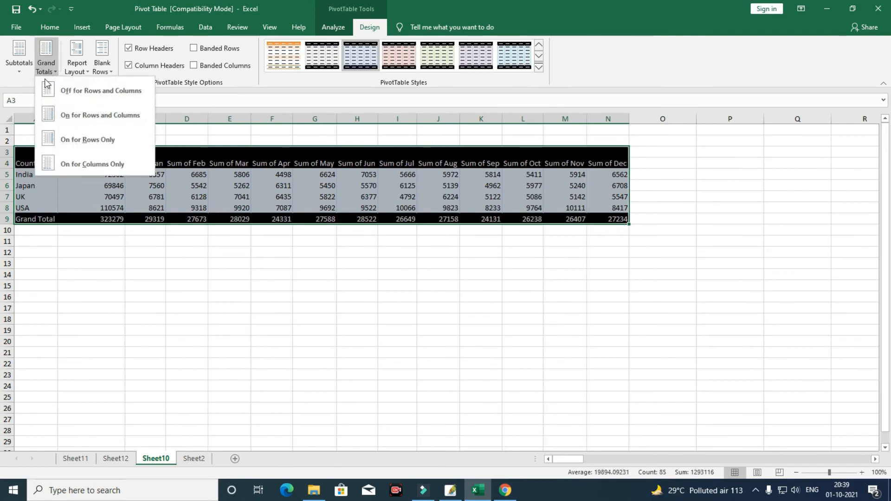
left_click(53, 115)
left_click(626, 277)
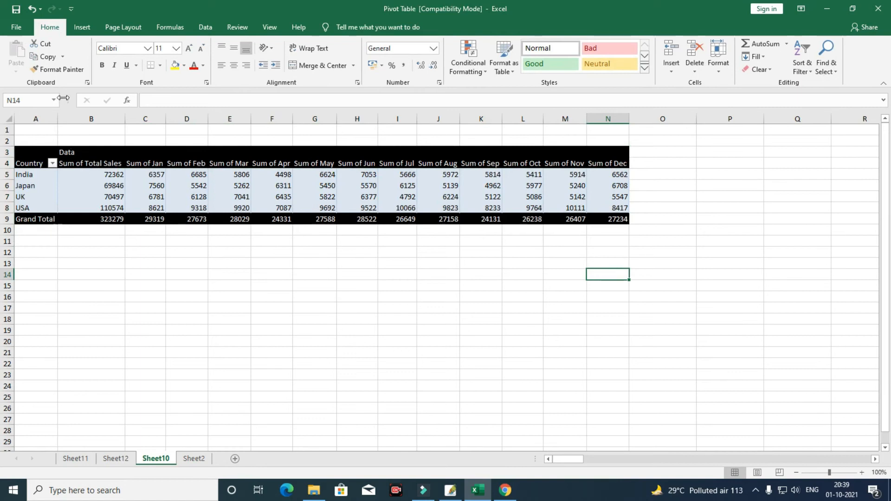
Step: Try the purple medium style on the whole pivot table, and apply the light red medium style with a shaded first column
left_click_drag(30, 162, 410, 209)
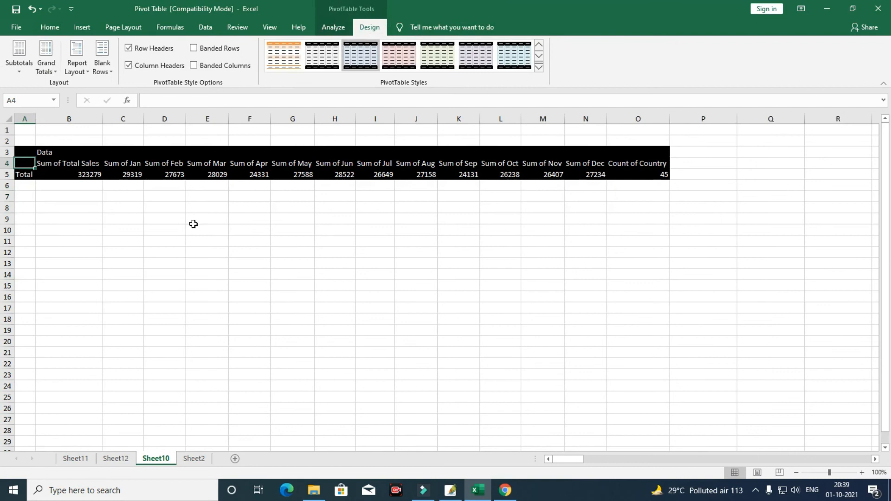
key("ctrl+z")
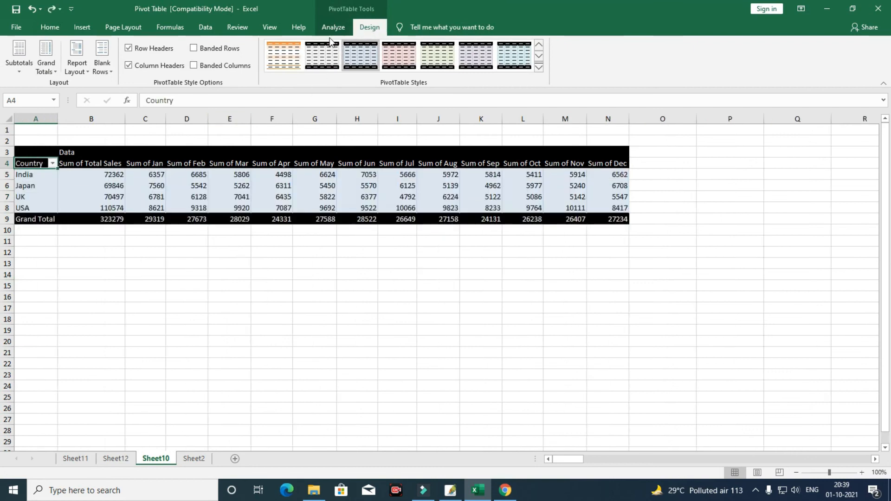
mouse_move(43, 152)
left_mouse_down()
mouse_move(190, 199)
mouse_move(611, 212)
mouse_move(622, 224)
left_mouse_up()
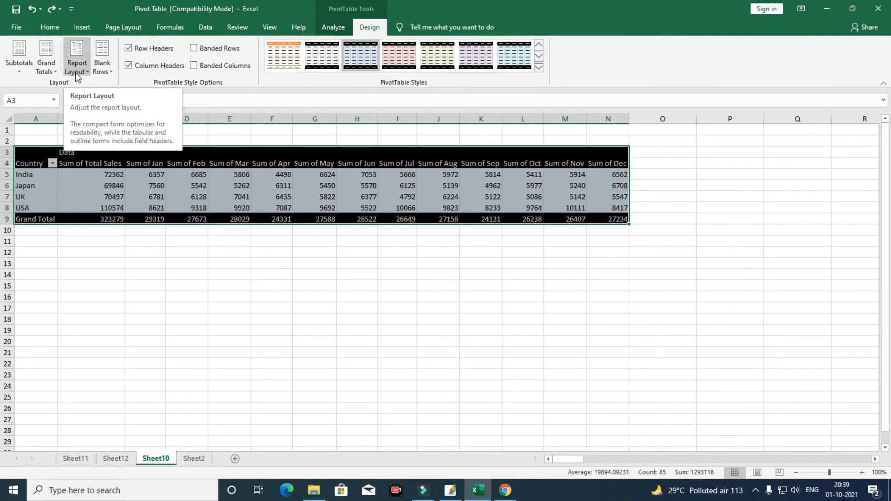
left_click(539, 67)
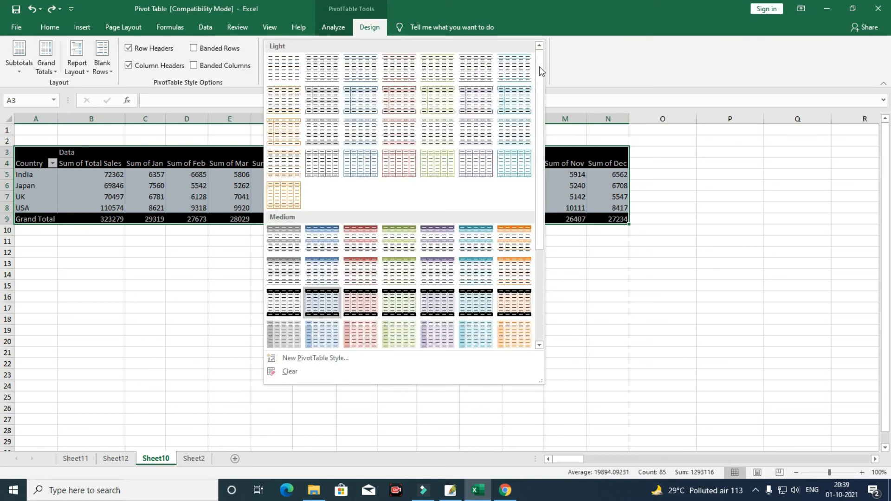
left_click(448, 242)
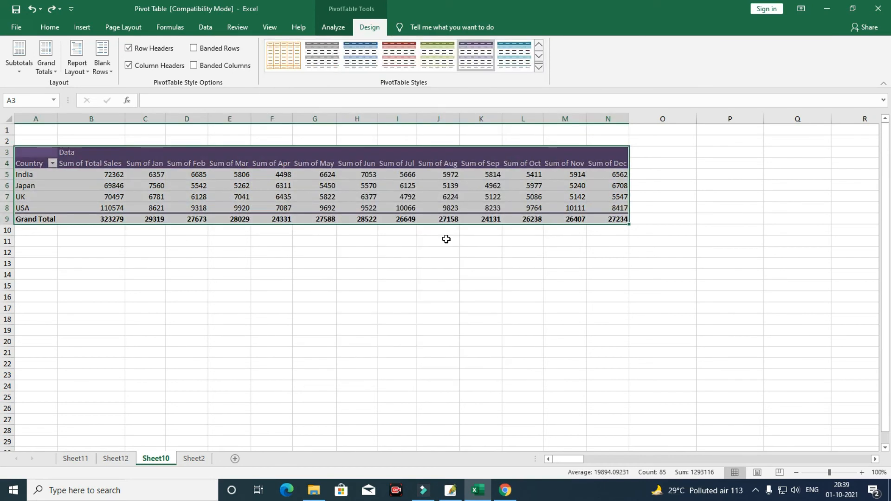
left_click(539, 67)
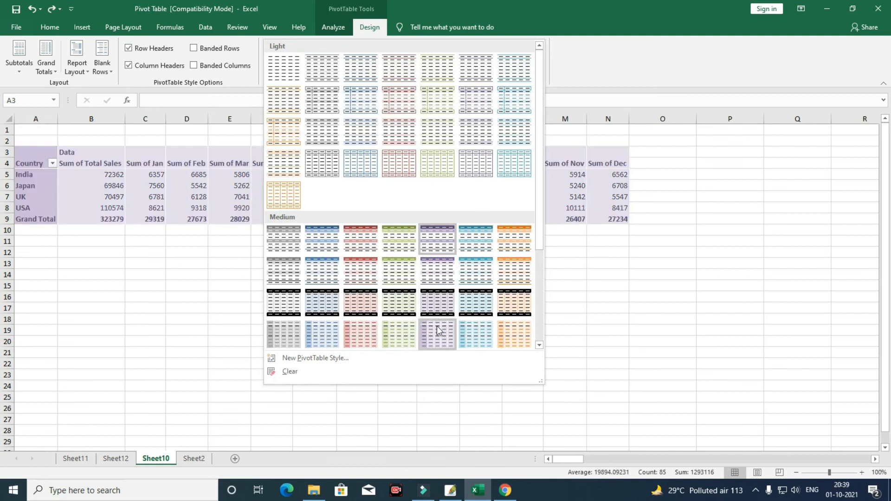
left_click(364, 330)
Step: Try banded rows and banded columns on the pivot table, leaving banded columns on and banded rows off
left_click(217, 50)
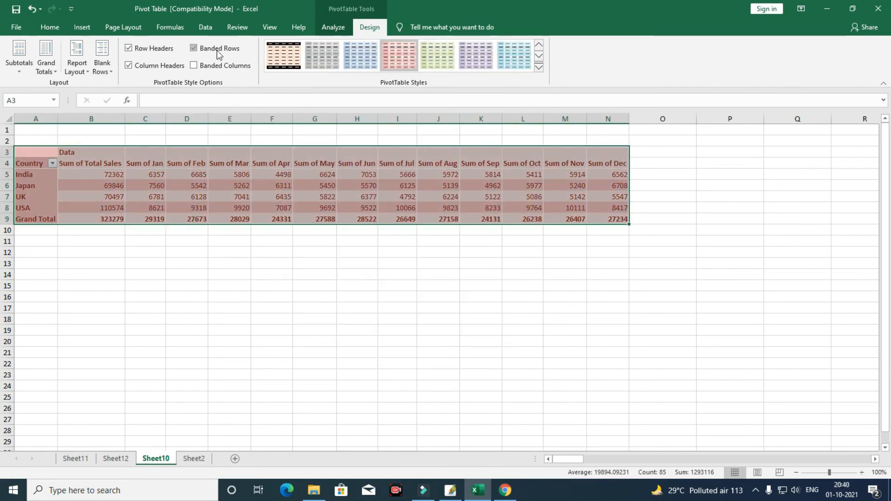
left_click(219, 68)
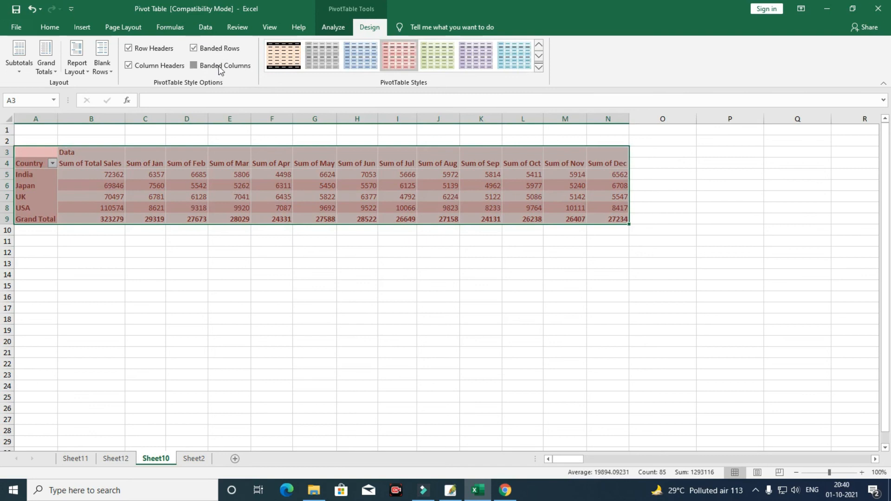
left_click(194, 48)
left_click(194, 65)
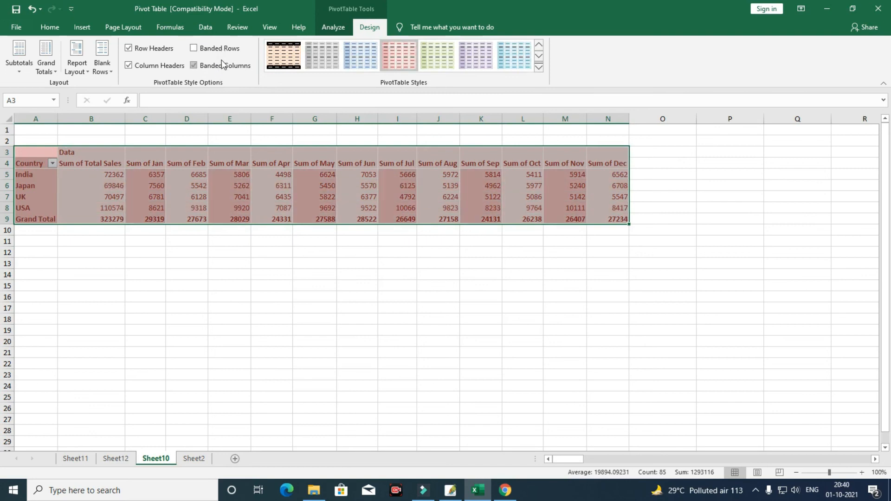